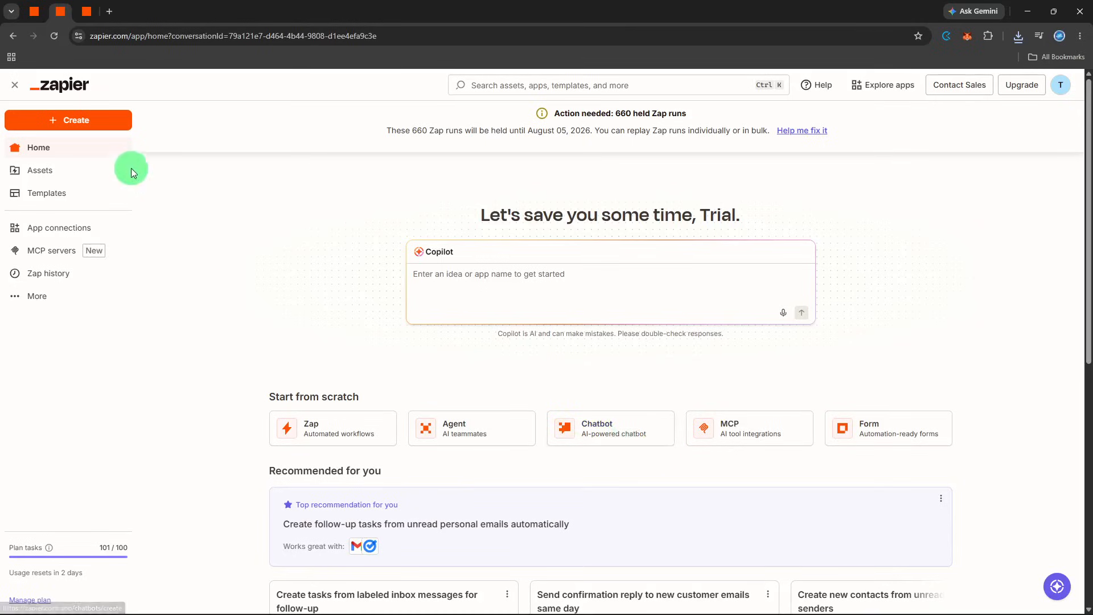
Create a new Zap workflow and choose Google Forms as its trigger app
click(108, 128)
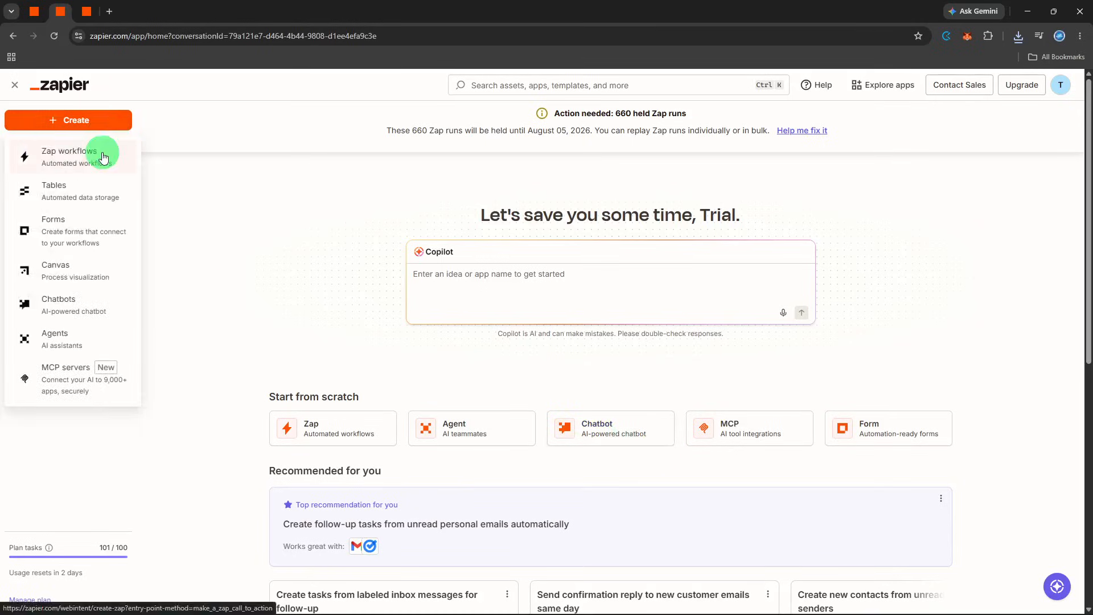
click(105, 156)
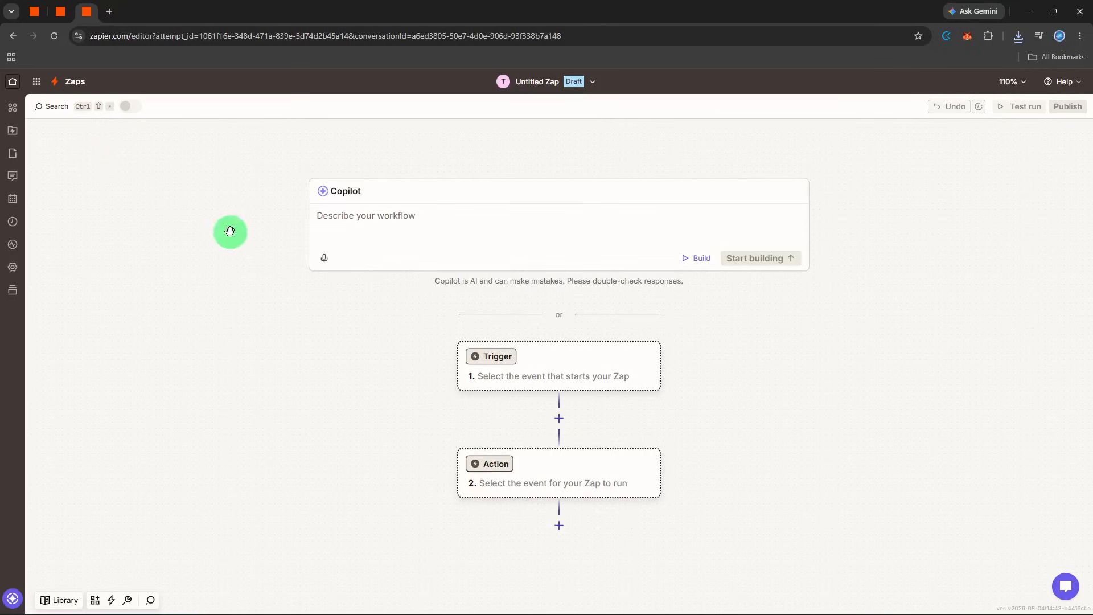
click(488, 358)
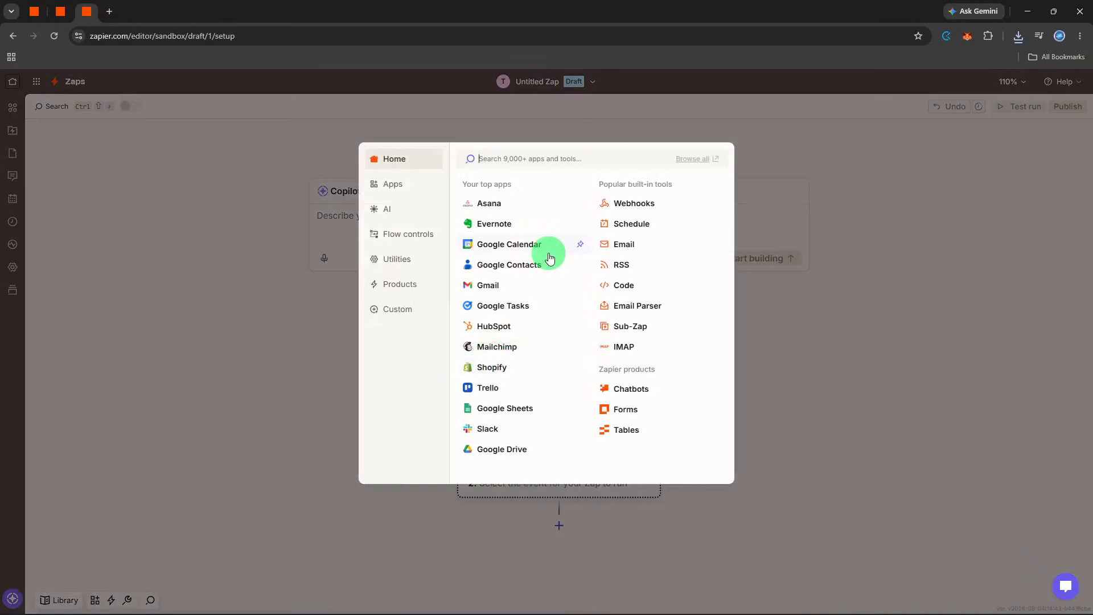
text(form)
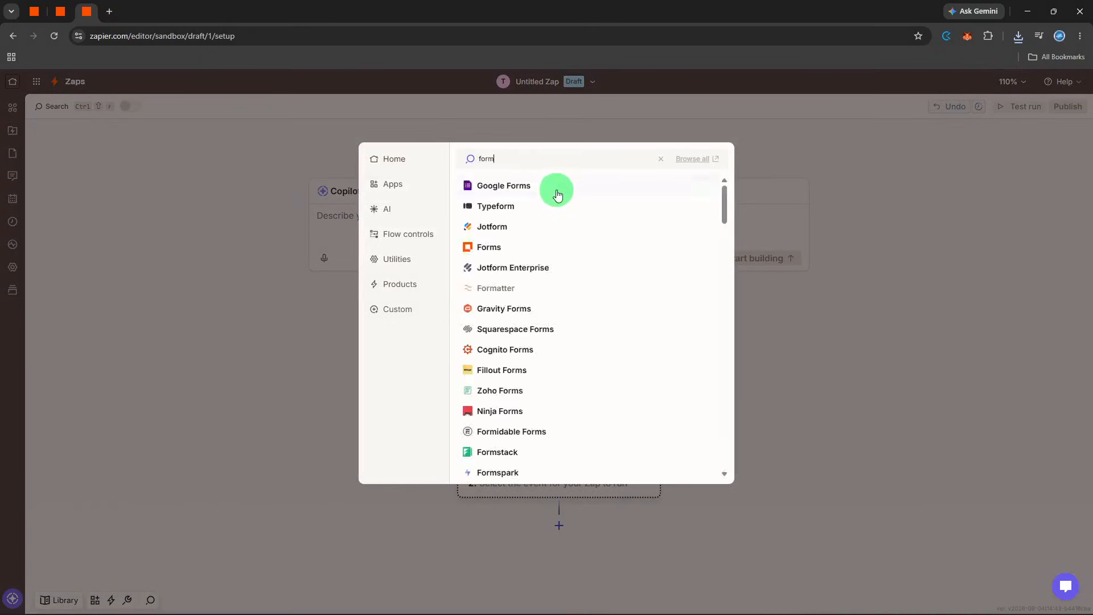
click(556, 195)
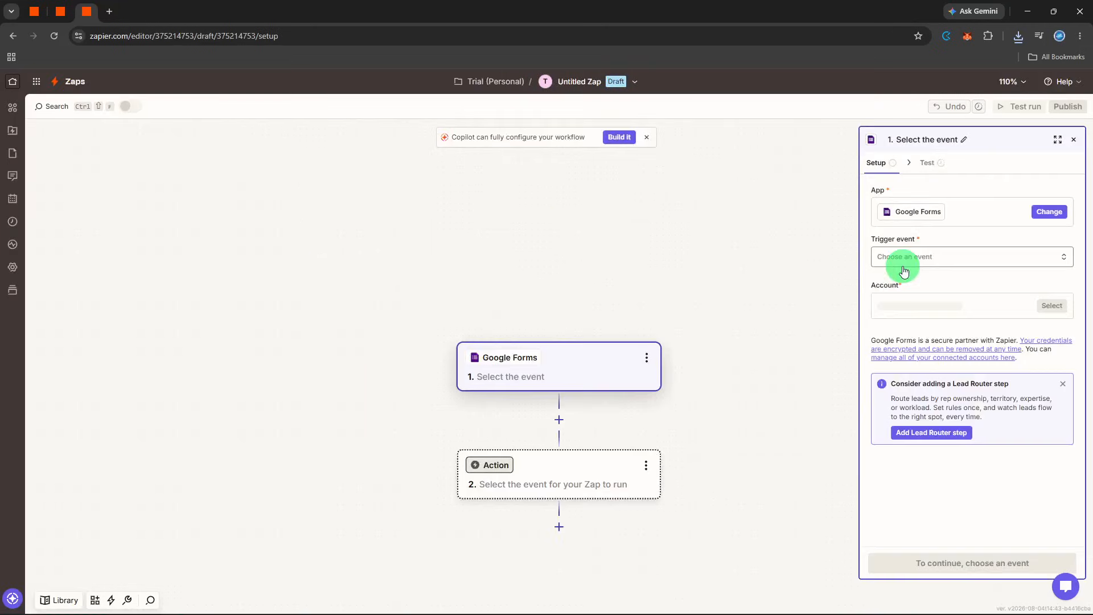
Set the Google Forms trigger event to New or Updated Form Response and proceed to its configuration
click(905, 271)
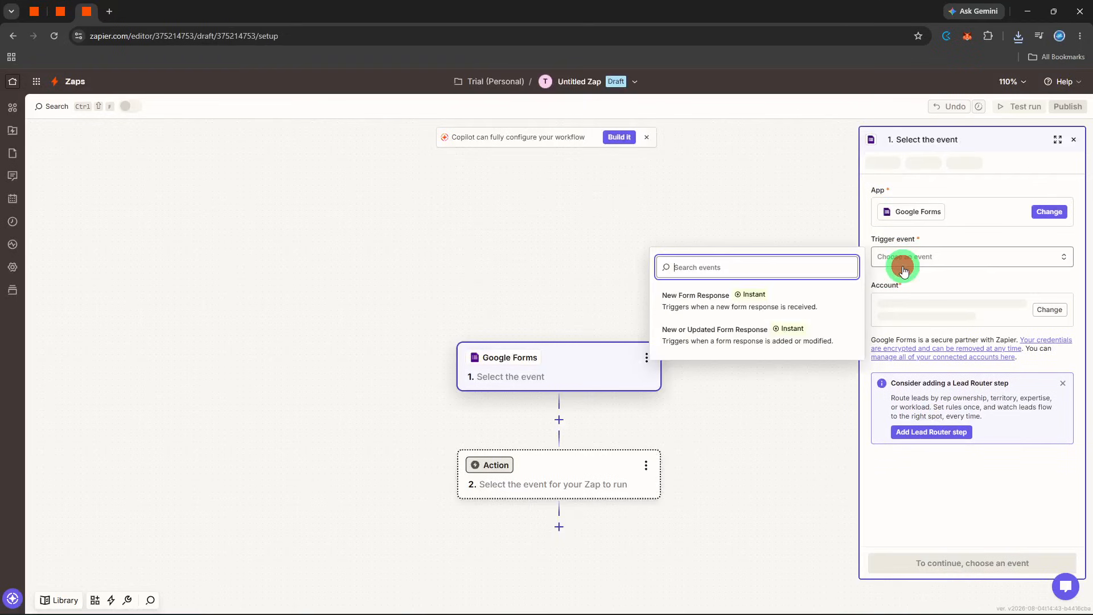
click(775, 341)
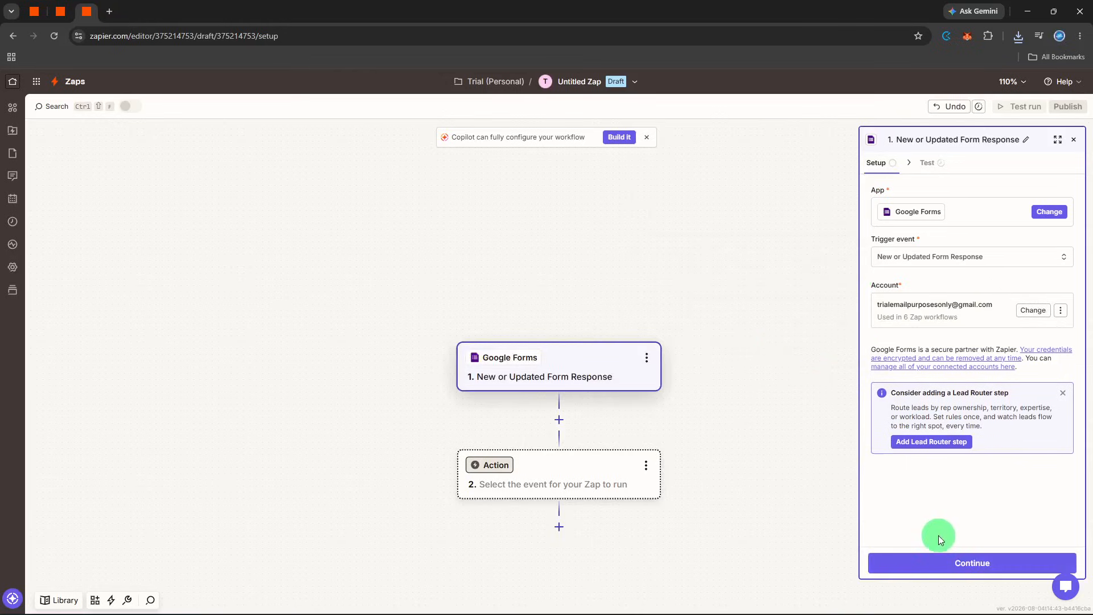
click(938, 555)
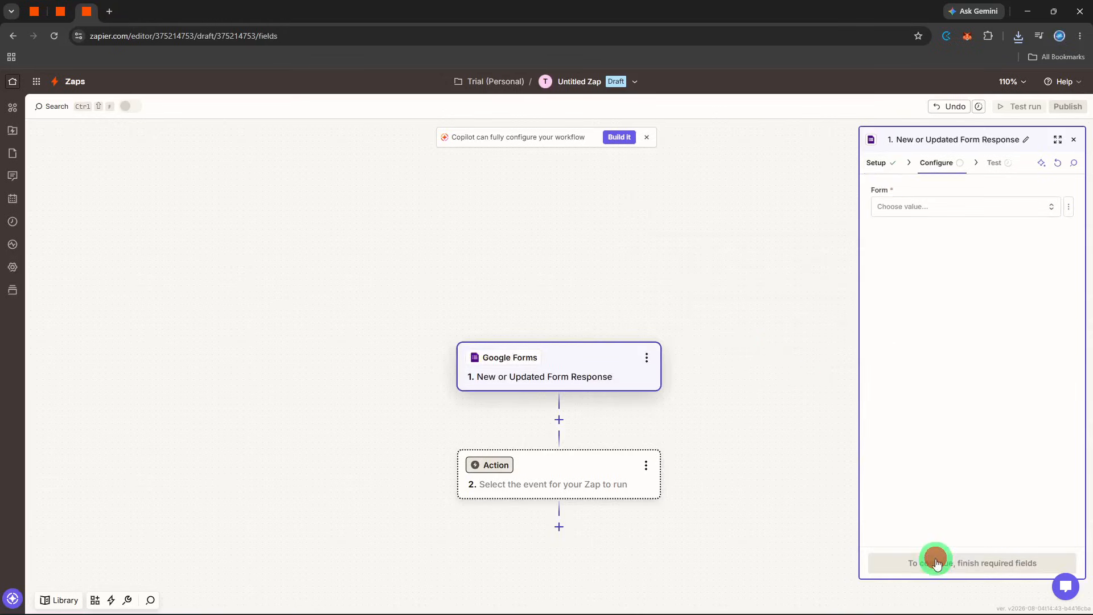
Select the Event registration form for the trigger, test the trigger and continue with the Form Response A record
click(915, 206)
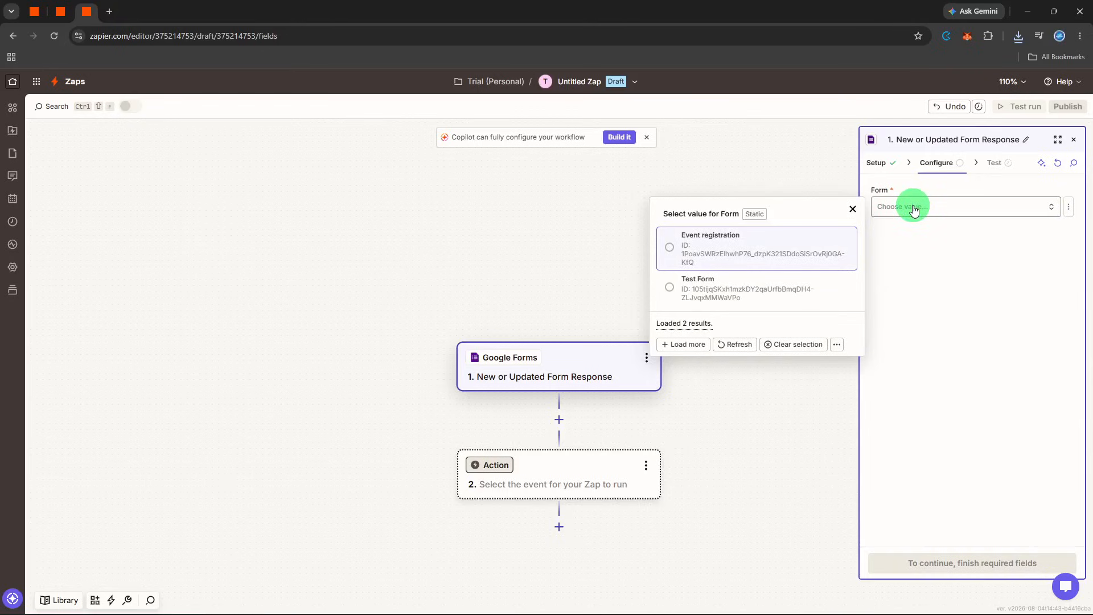
click(837, 254)
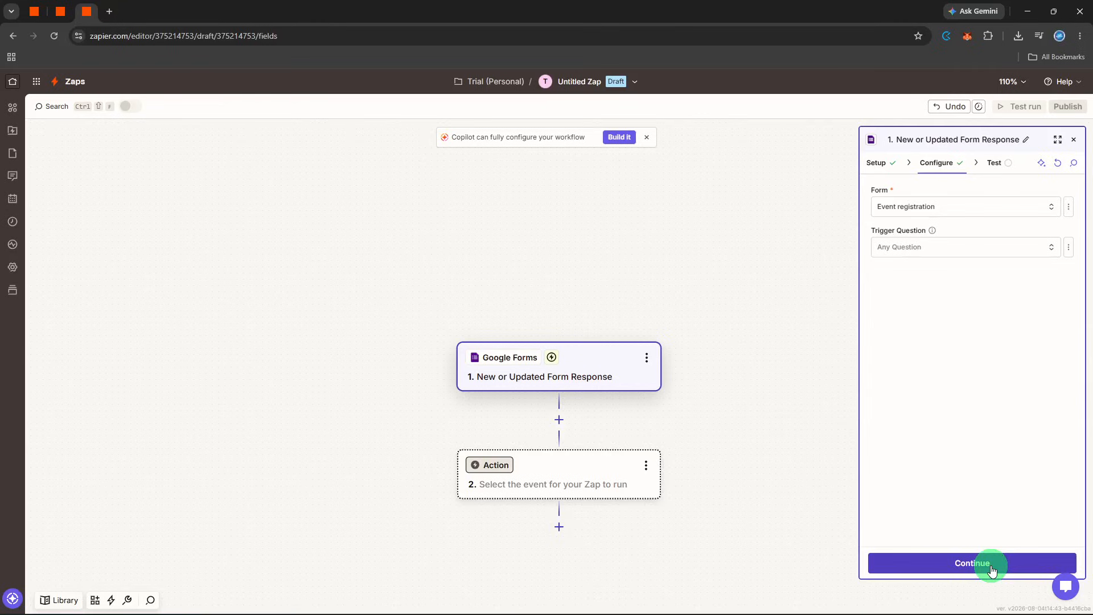
click(992, 567)
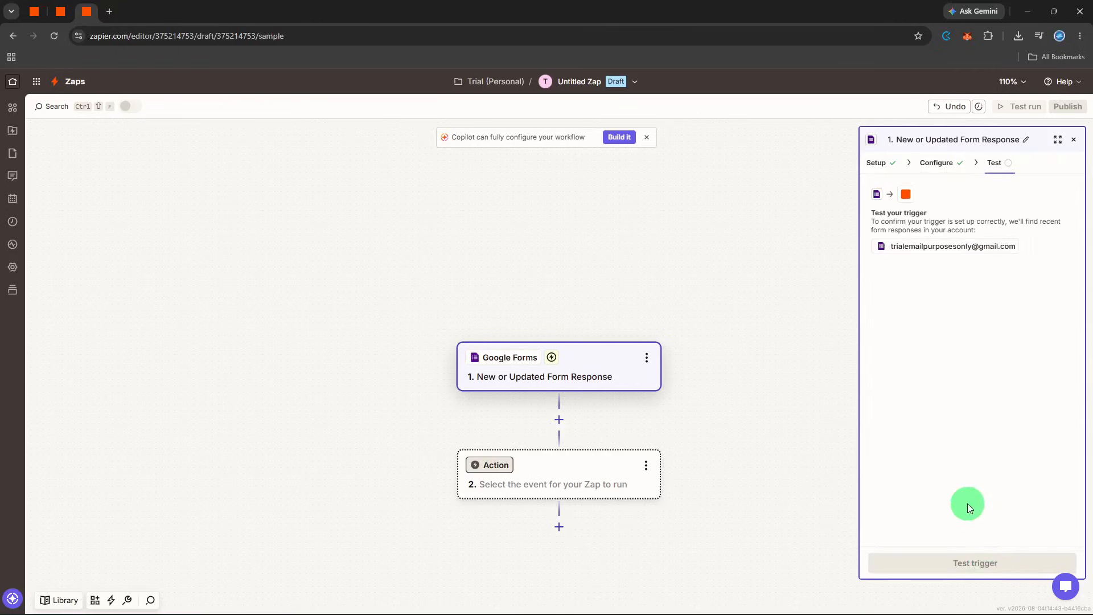
click(971, 562)
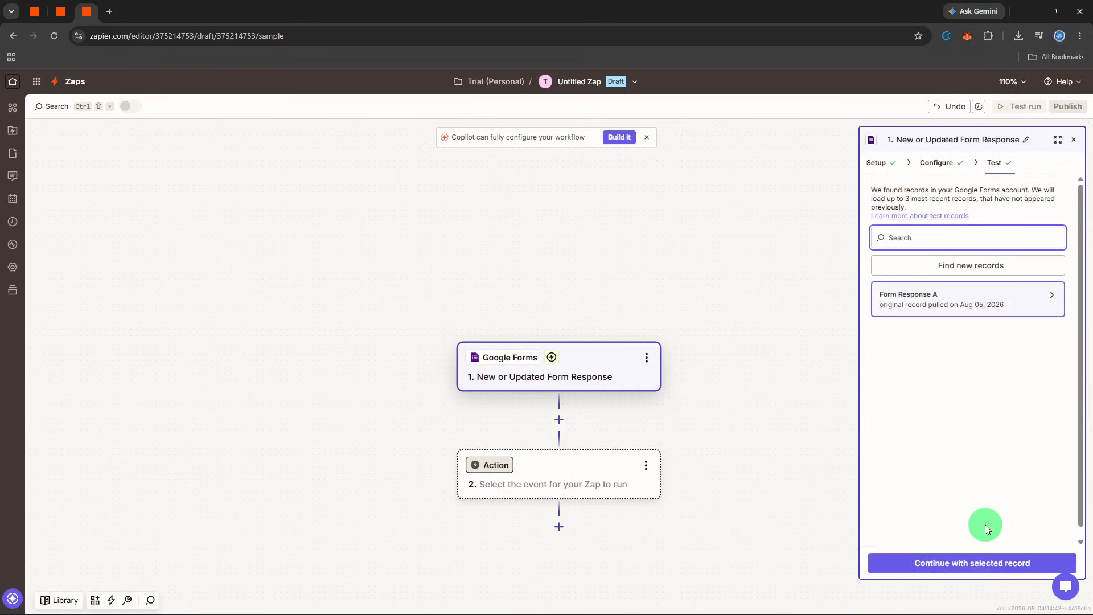
click(978, 559)
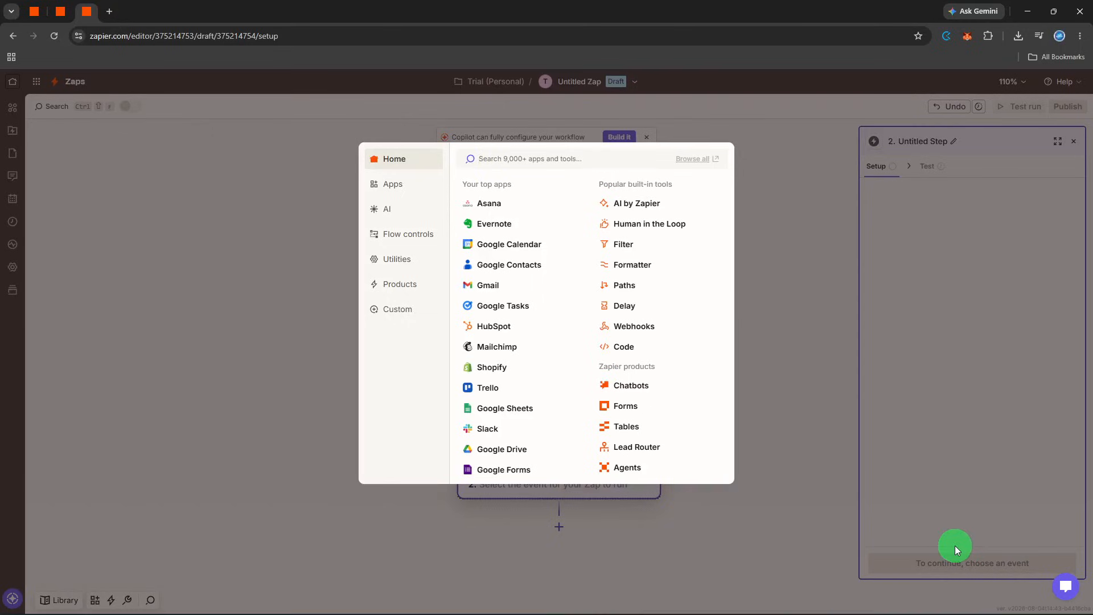
Add Notion as the action app with the Create Page event and proceed to its configuration
text(notion)
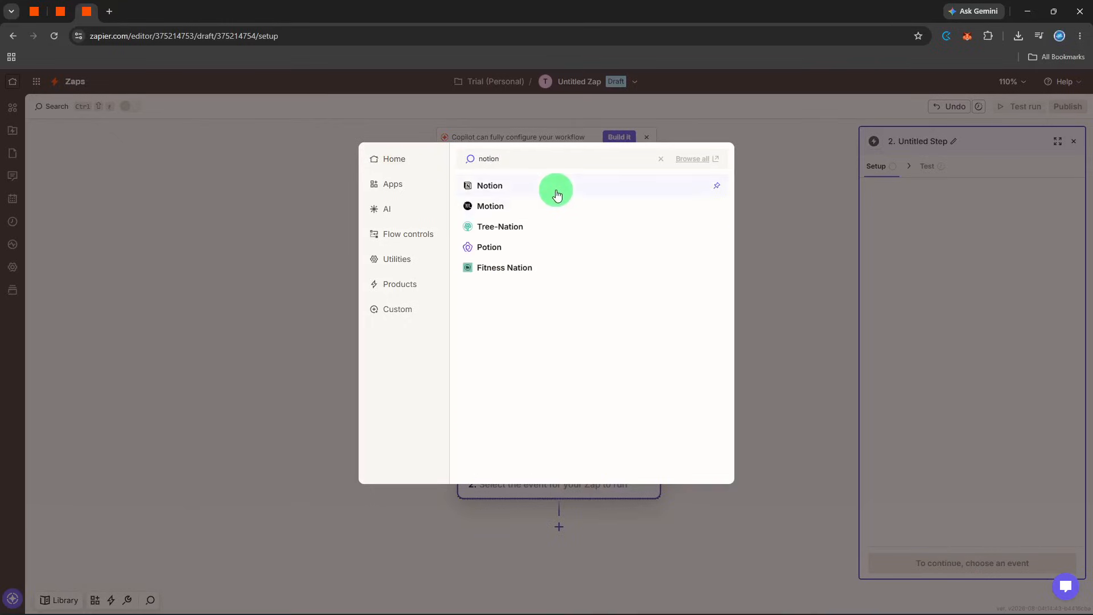
click(556, 187)
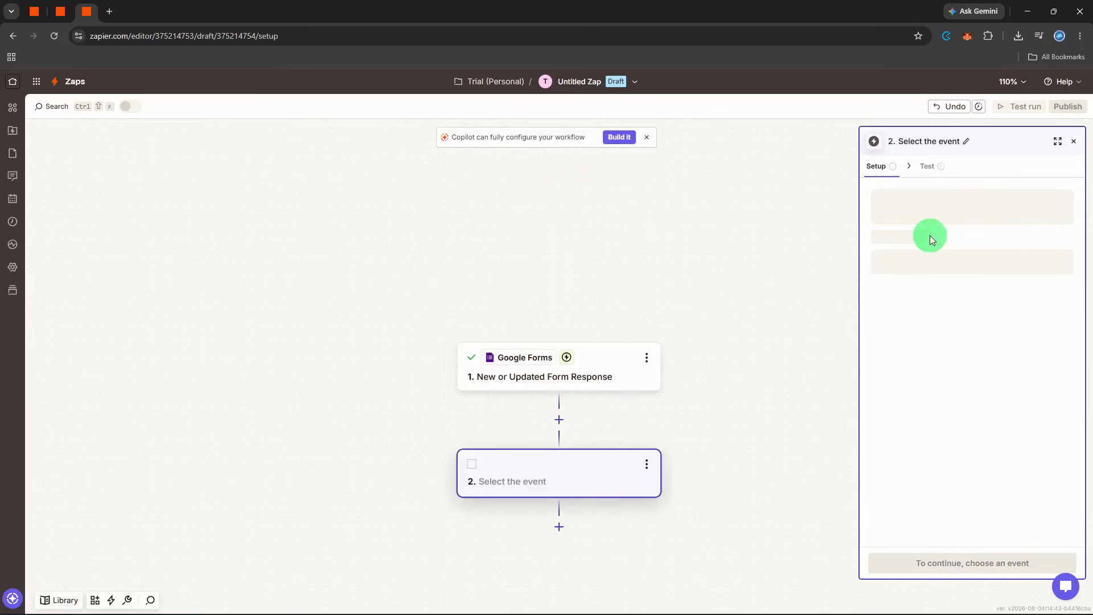
click(919, 254)
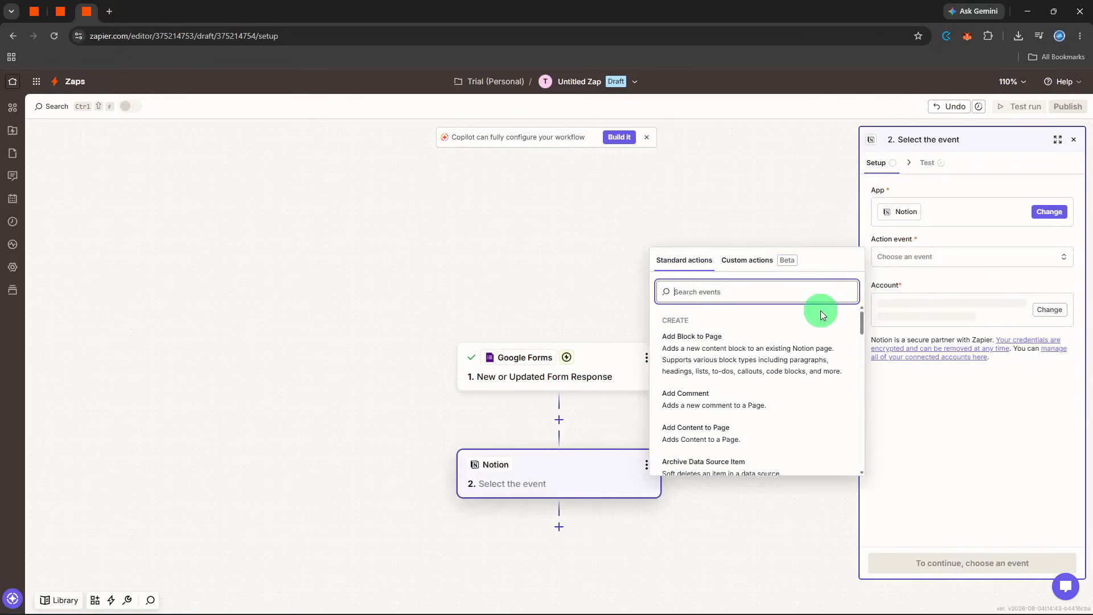
text(cre)
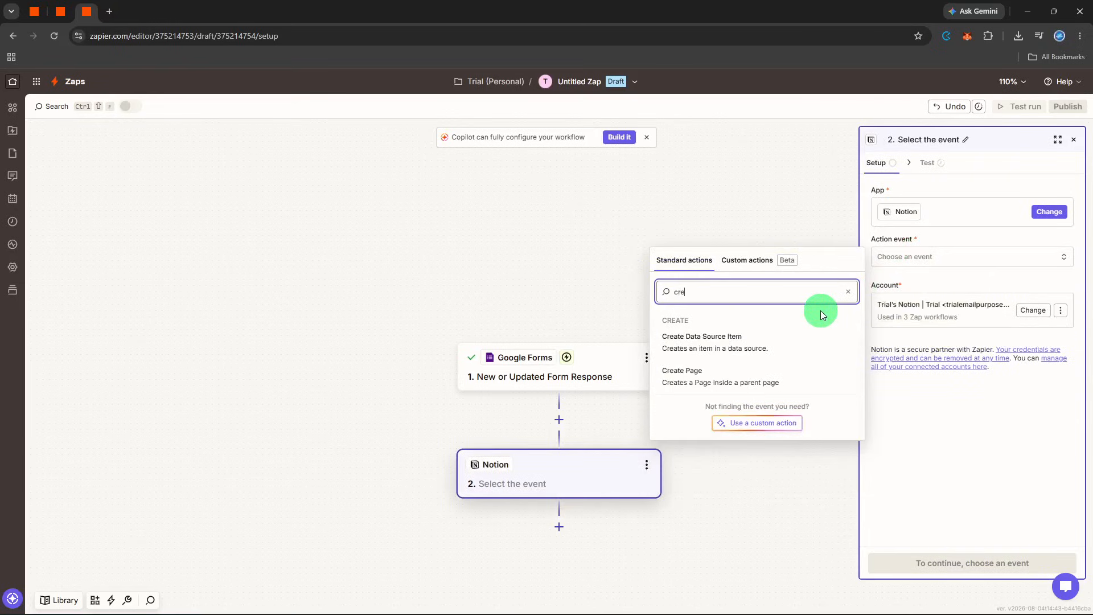
click(790, 379)
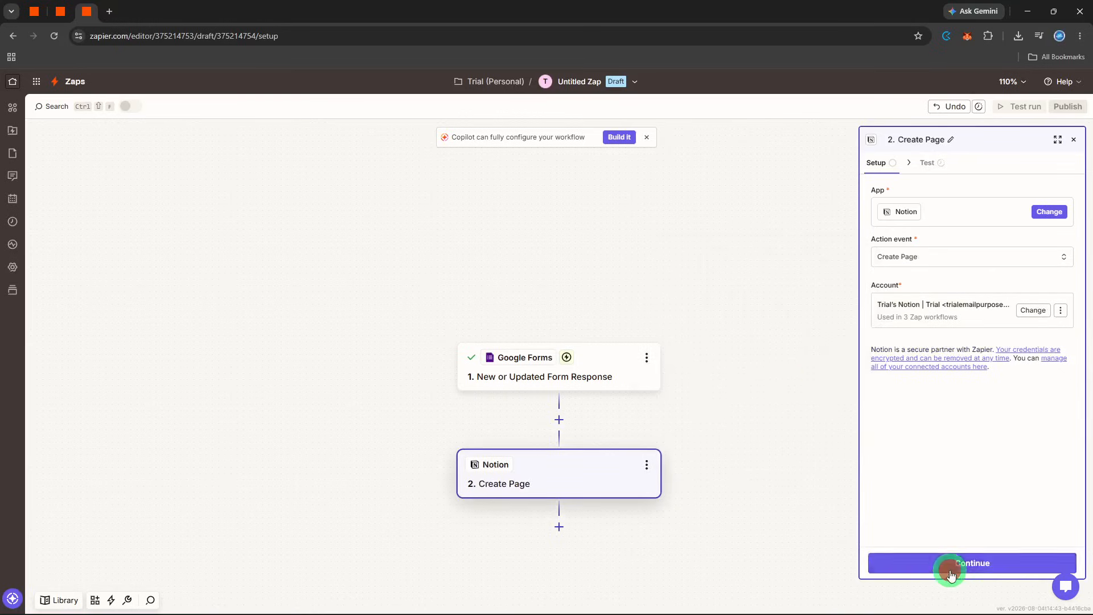
click(950, 574)
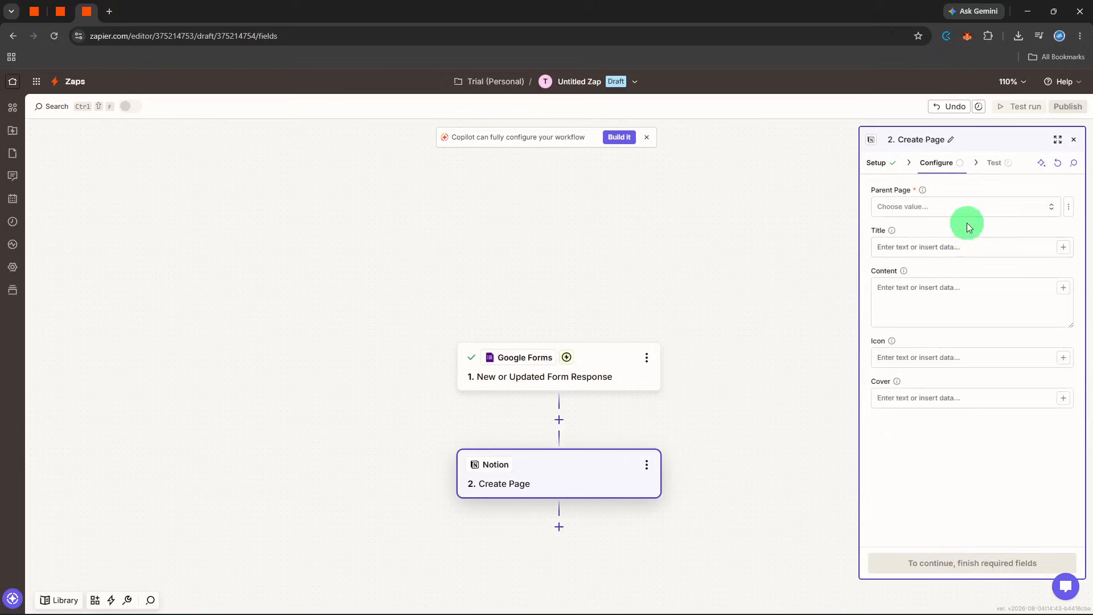
Set the Notion parent page to Getting Started and map the form's Name answer to the page title
click(954, 207)
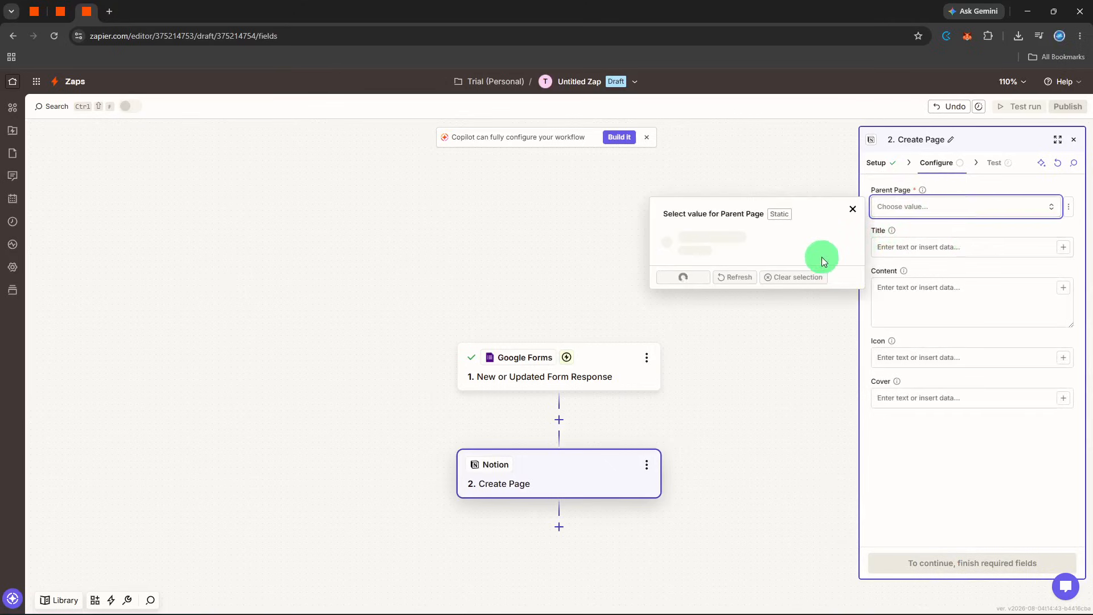
scroll(775, 295, down, 1)
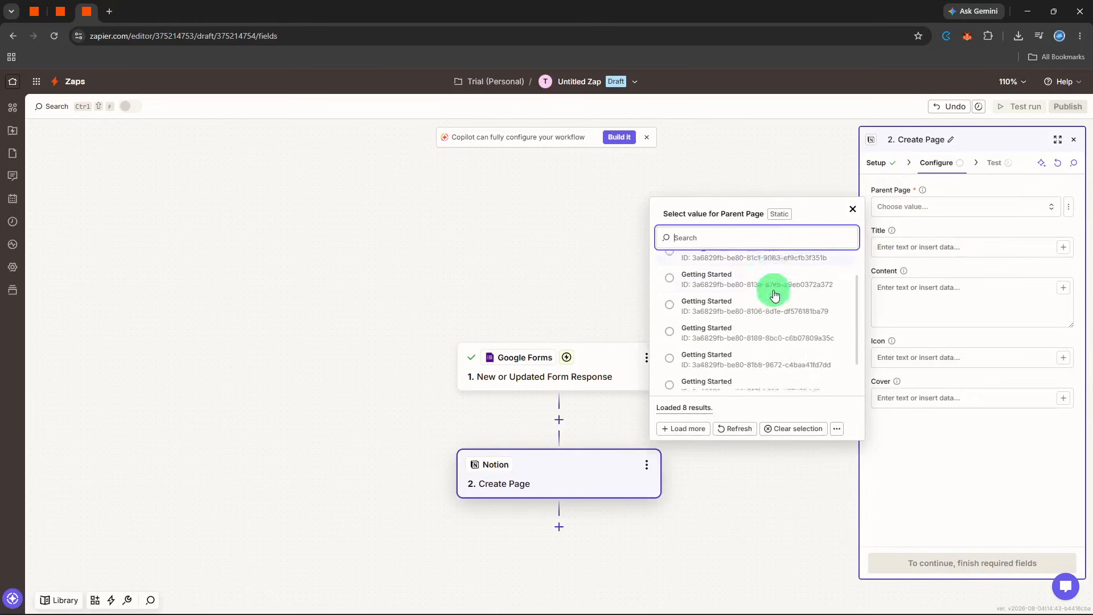
click(766, 338)
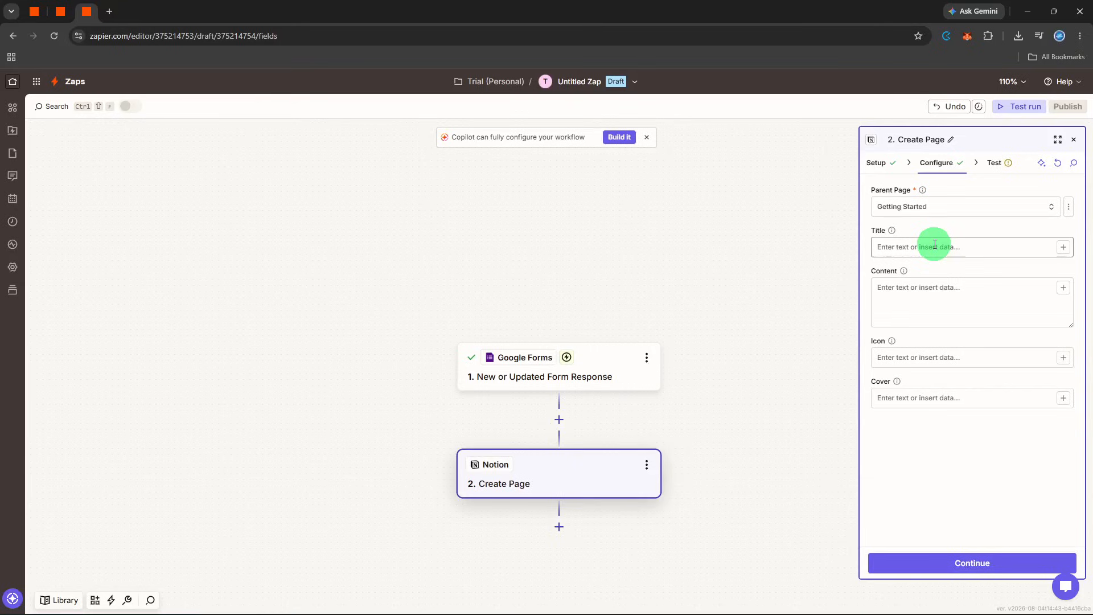
click(1068, 246)
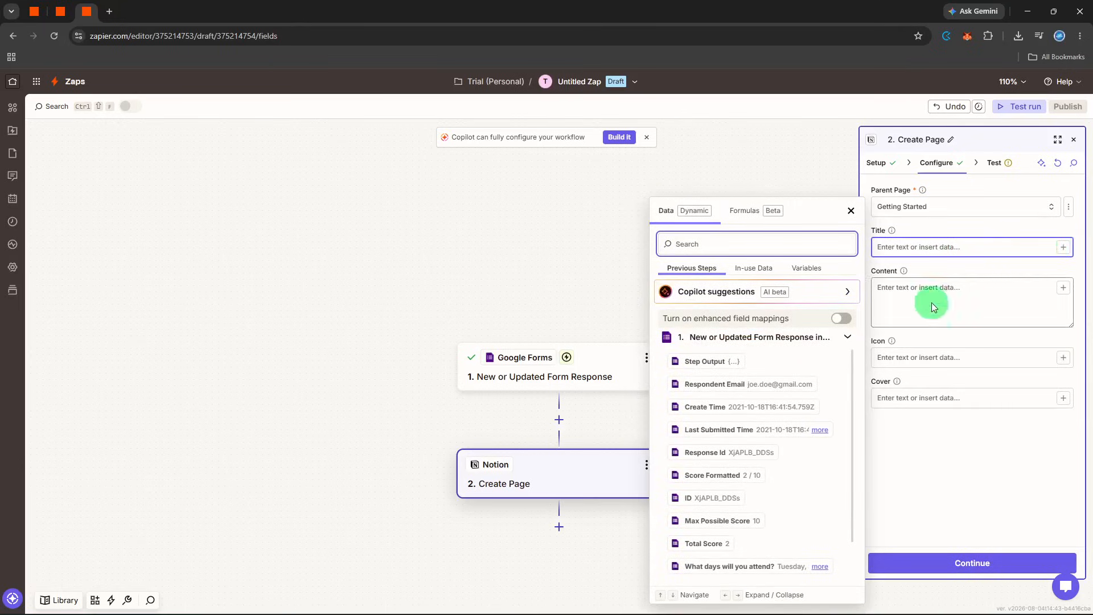
scroll(811, 422, down, 1)
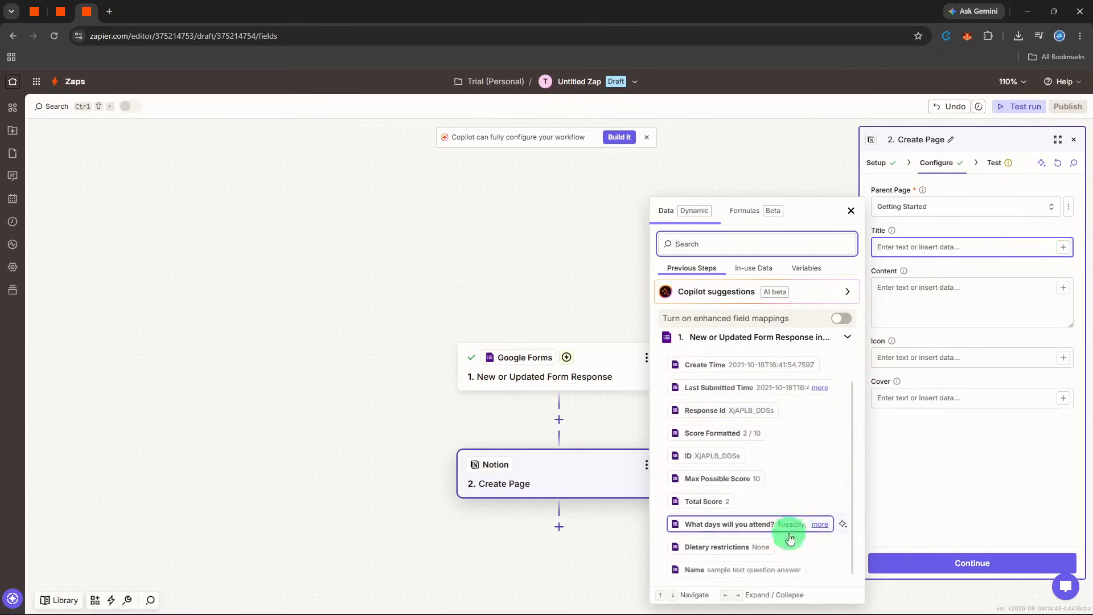
click(778, 570)
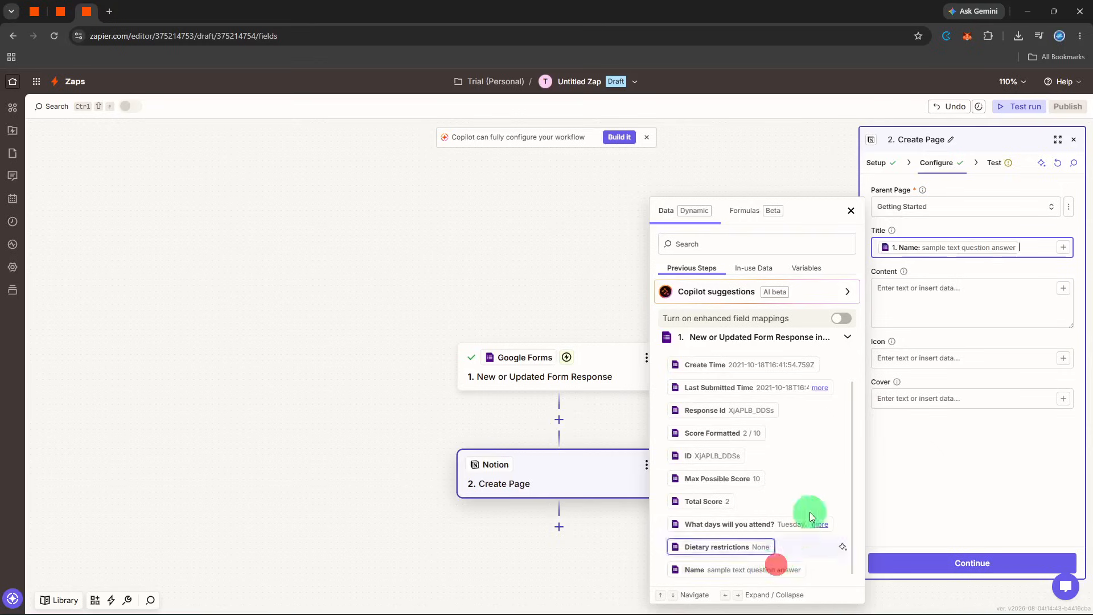
Map the form response's Last Submitted Time to the content of the Notion page
click(927, 308)
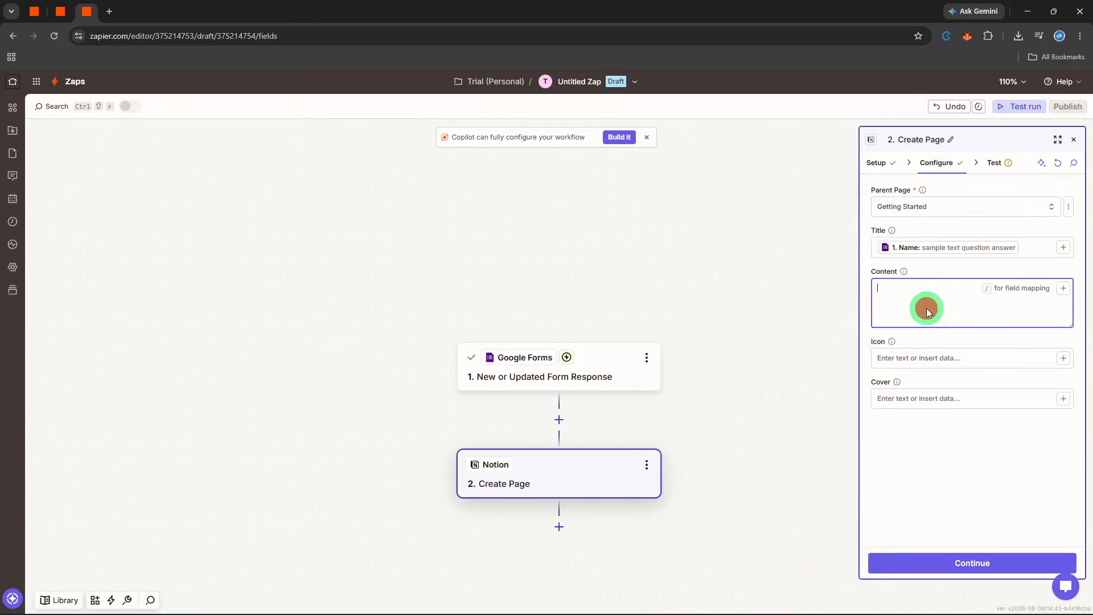
click(1060, 293)
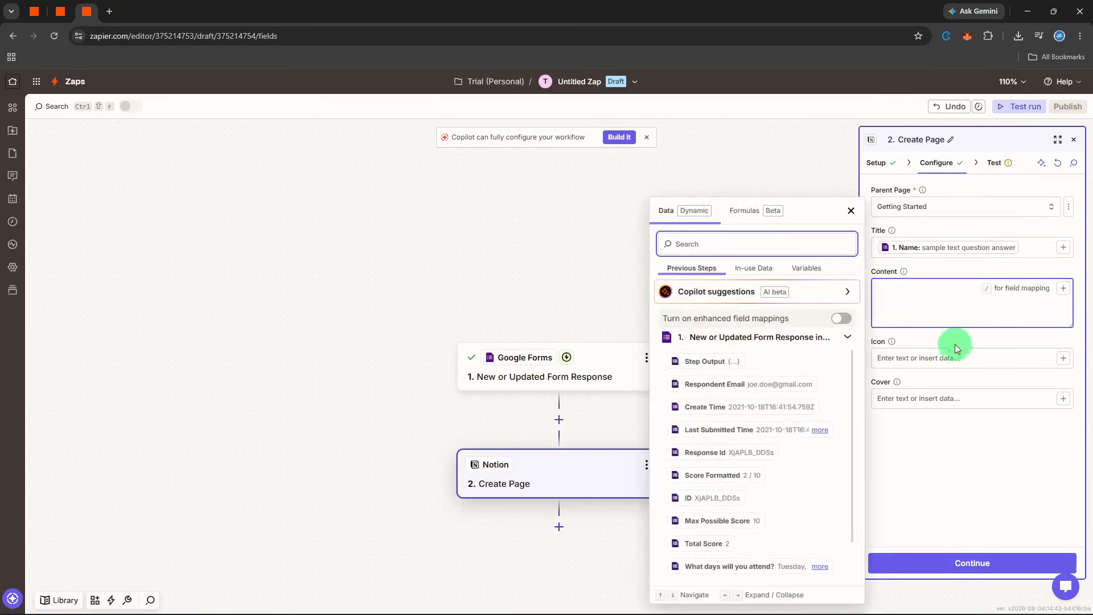
click(818, 391)
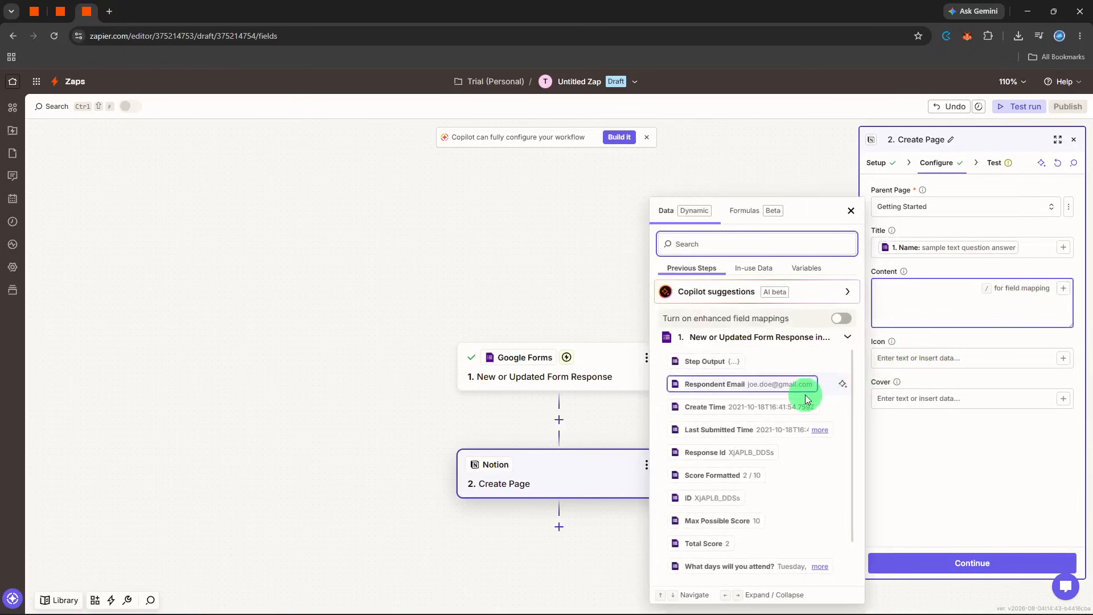
click(780, 440)
click(968, 455)
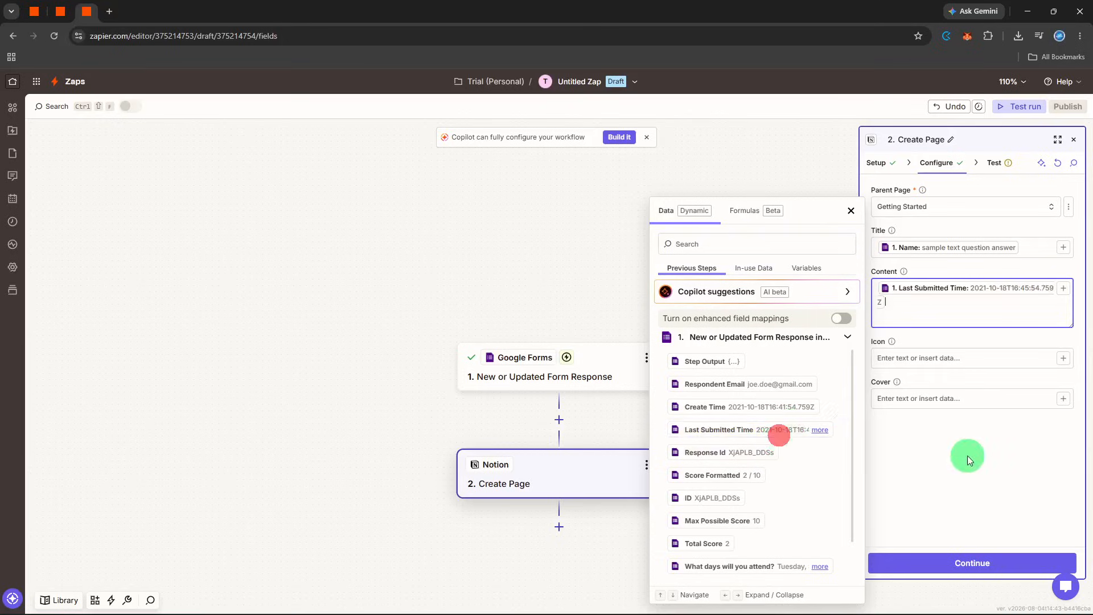
click(990, 352)
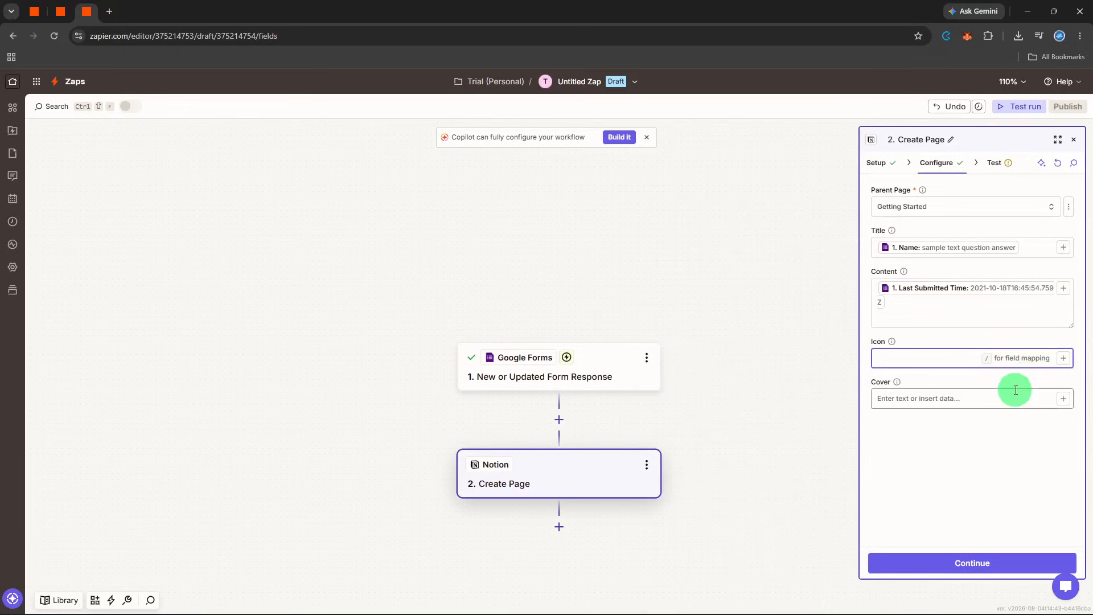
click(1016, 449)
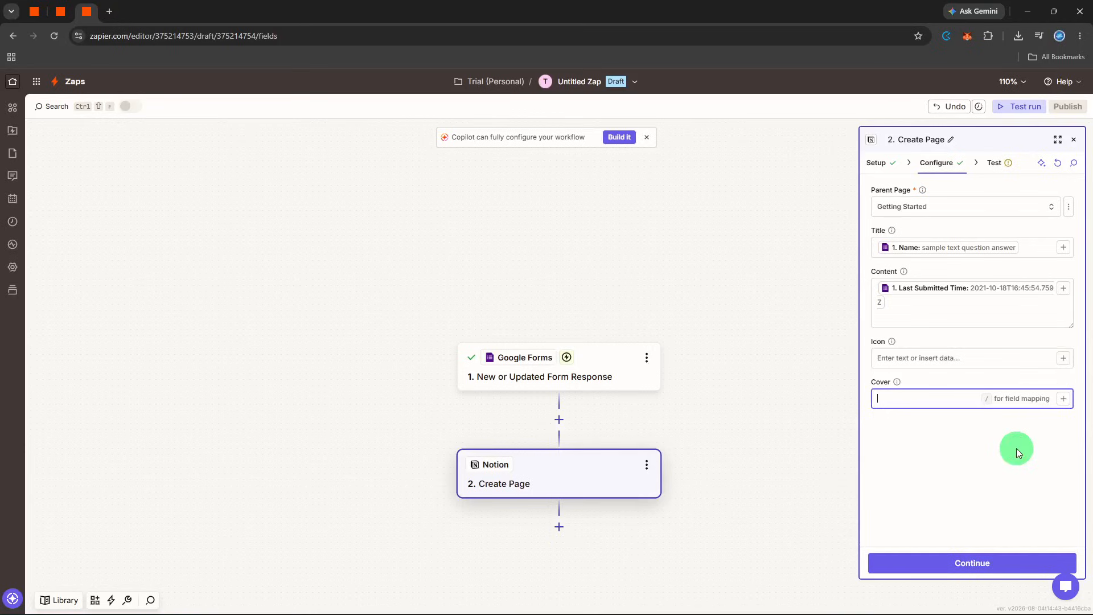
click(1017, 449)
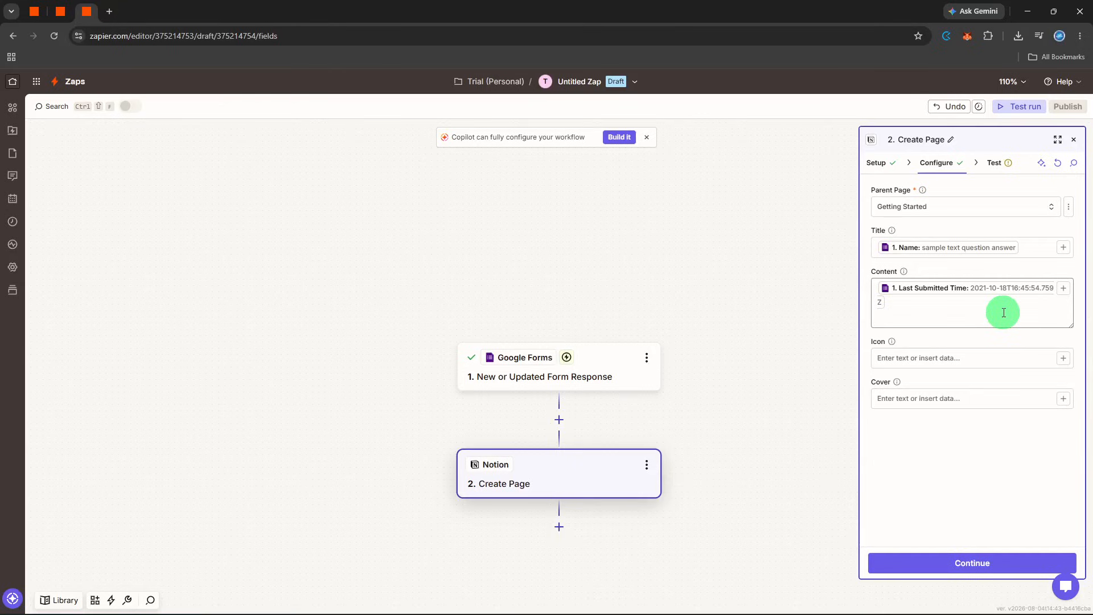
Enter Archive as the Notion page's cover and continue past the action configuration
click(967, 398)
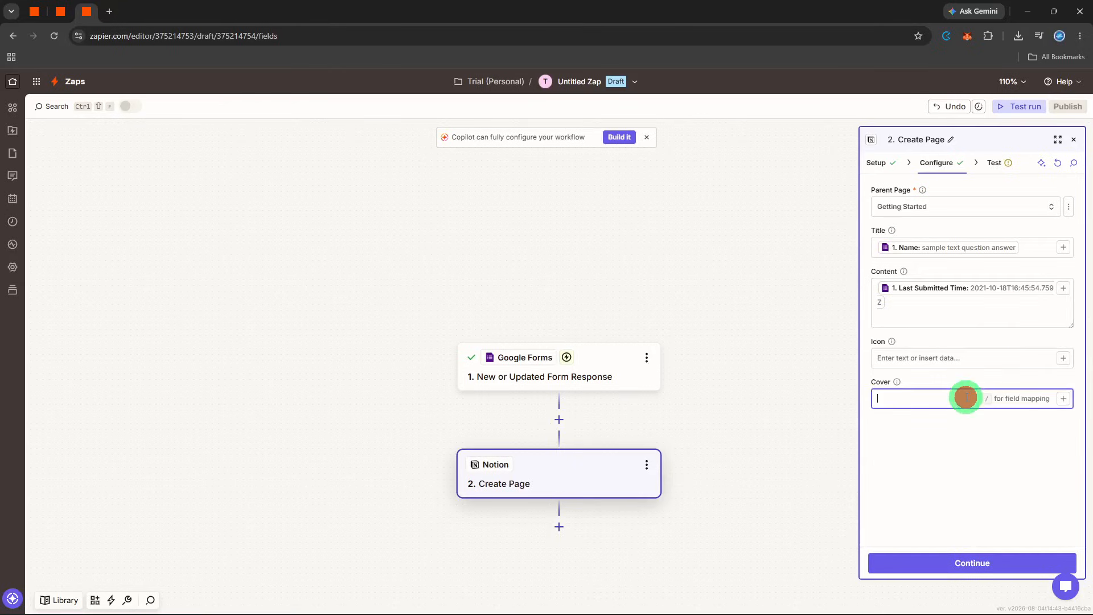
text(Archive)
key(Return)
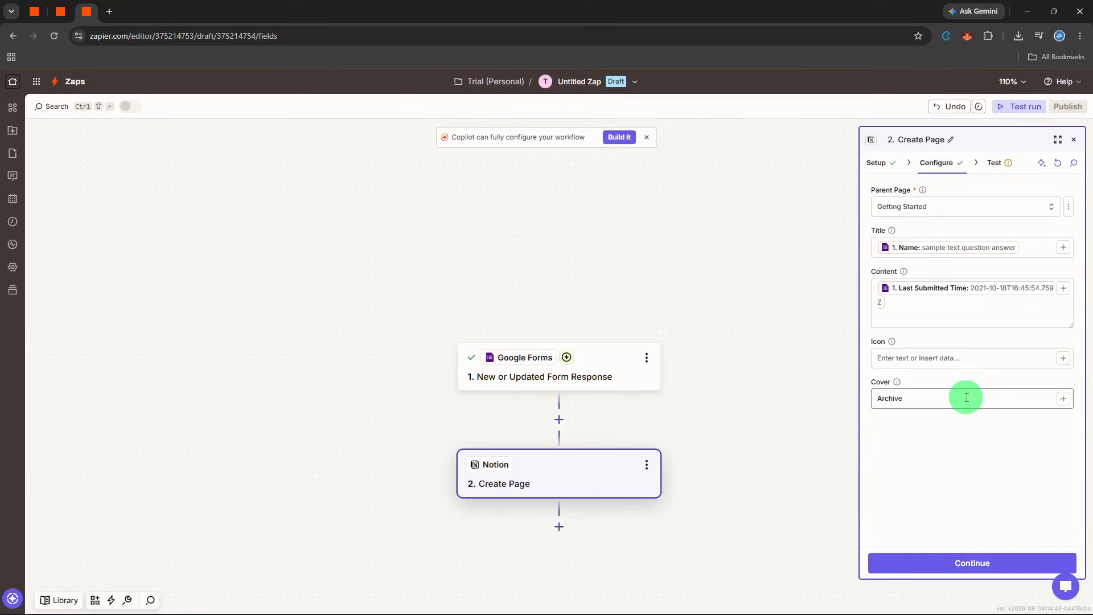
click(960, 559)
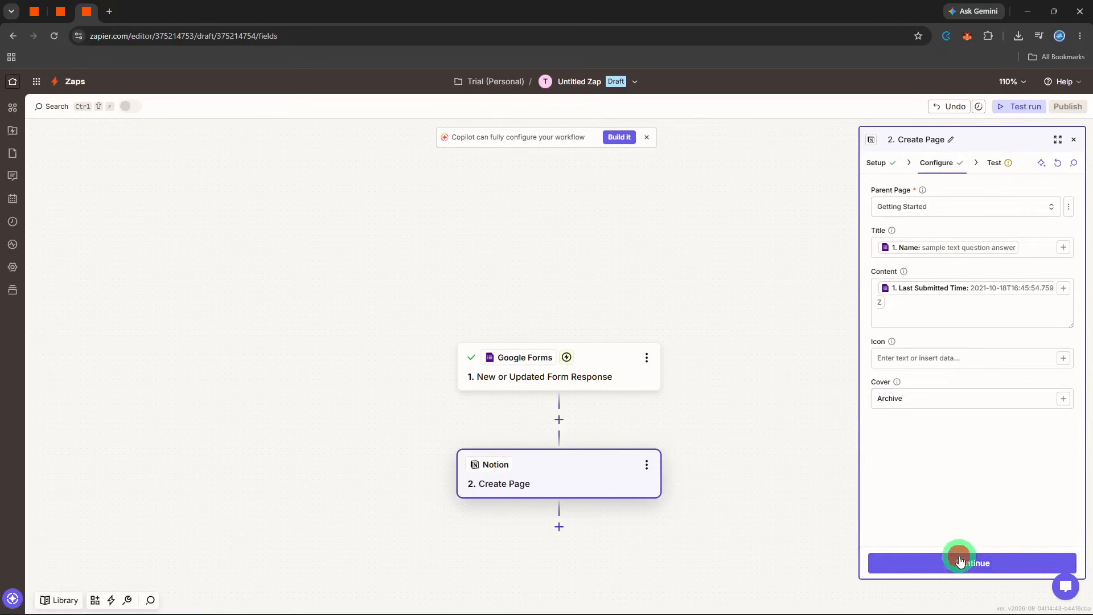
Try testing the Notion Create Page action and request help with troubleshooting it
click(959, 561)
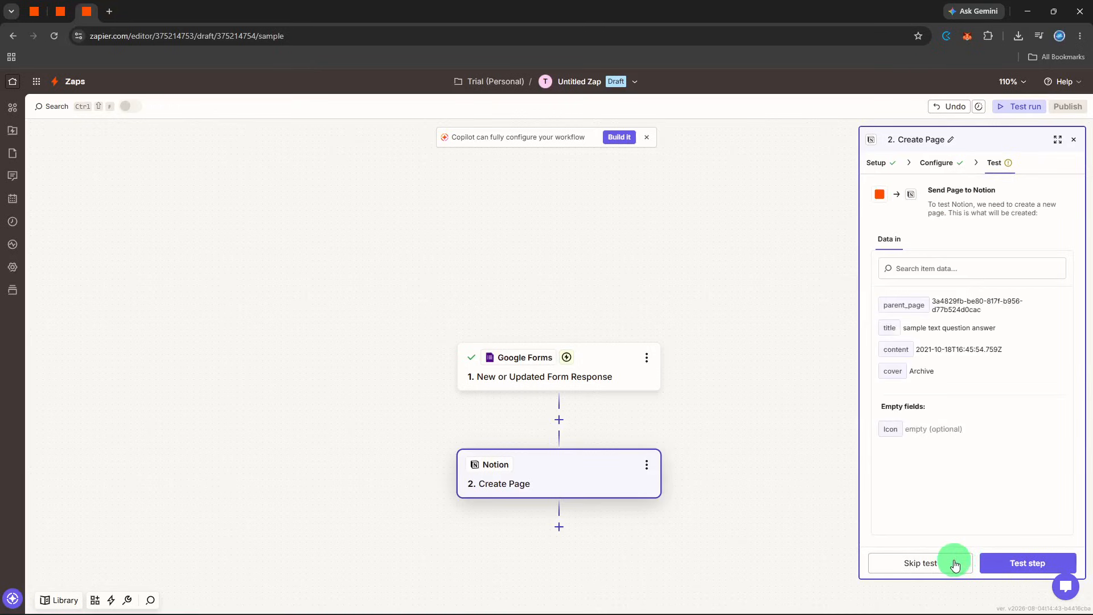
click(956, 564)
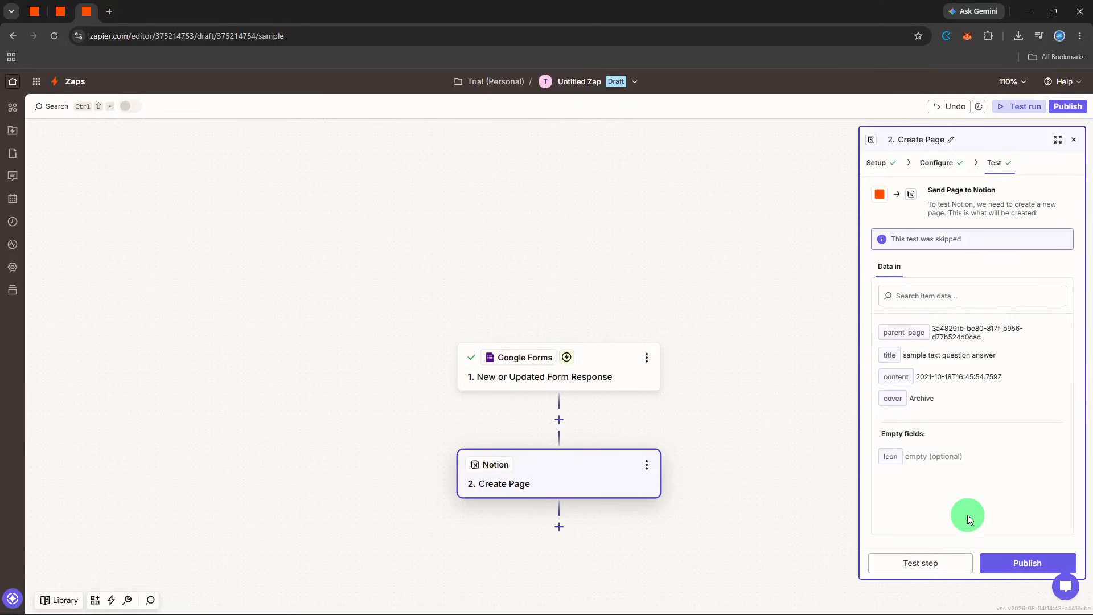
click(937, 561)
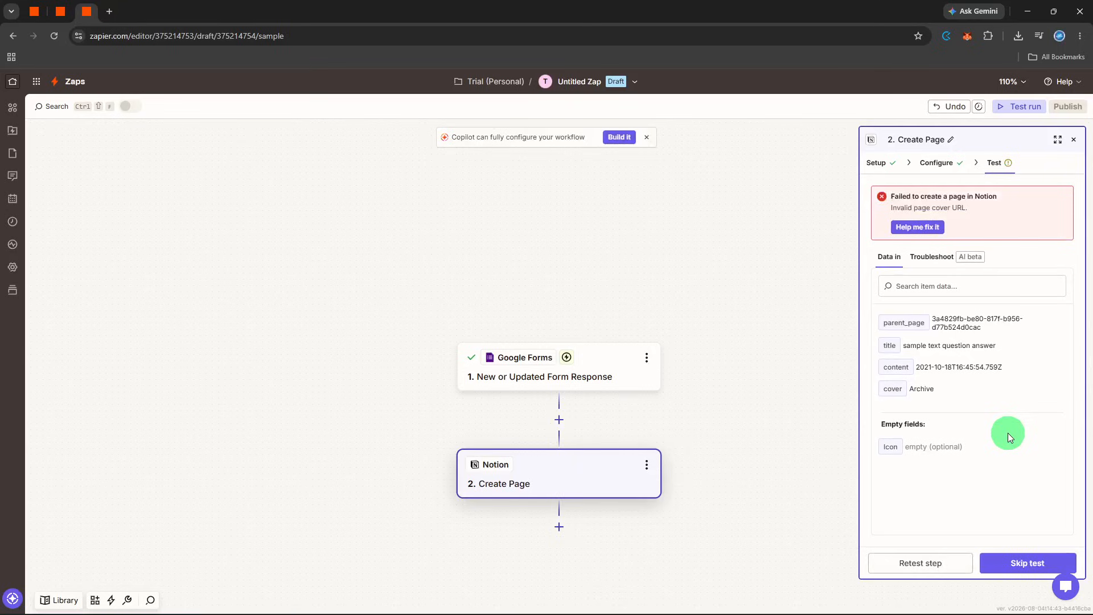
click(918, 228)
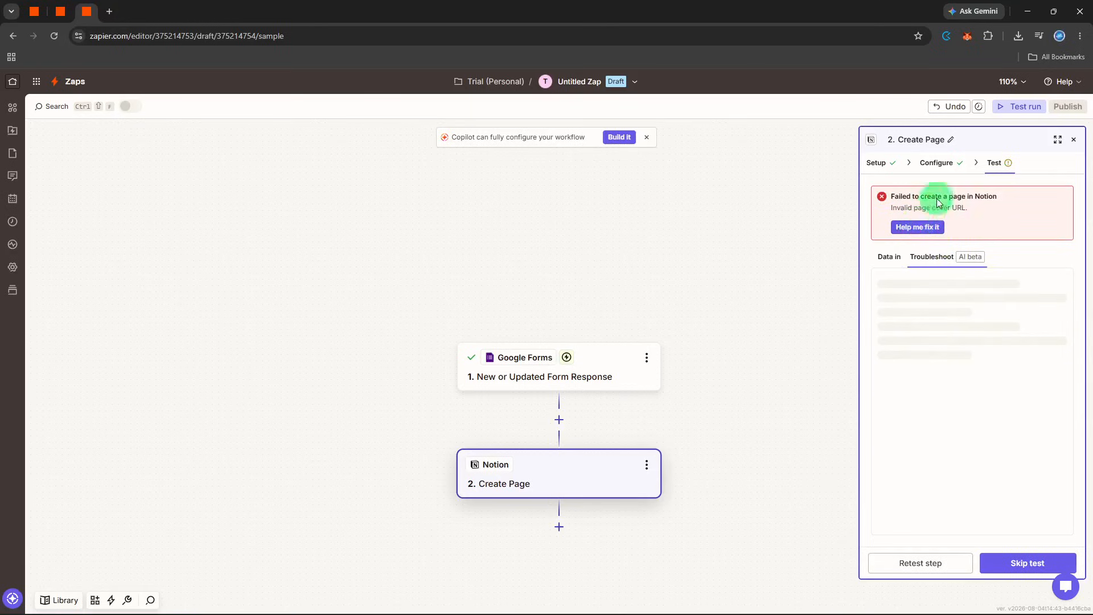
Recheck the Create Page action's configuration, skip its test and close the action's settings
click(947, 165)
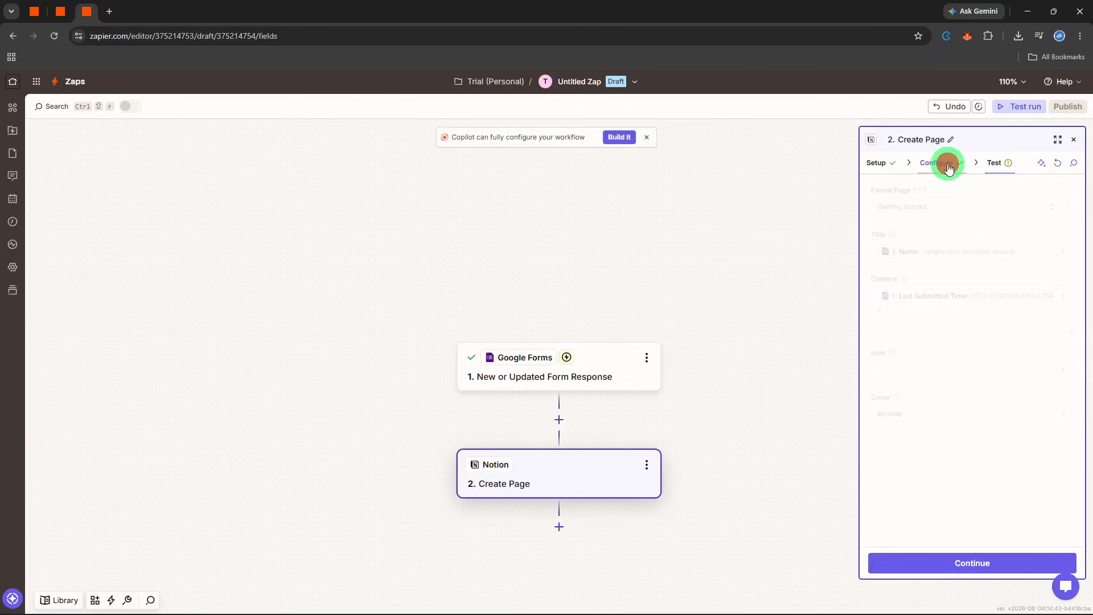
click(989, 166)
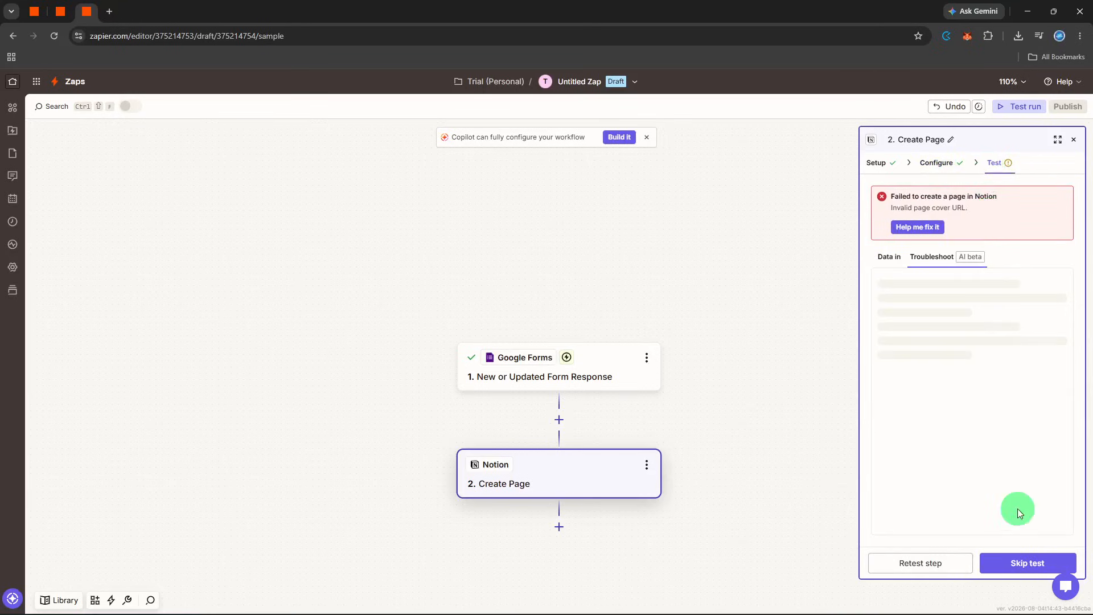
click(1016, 561)
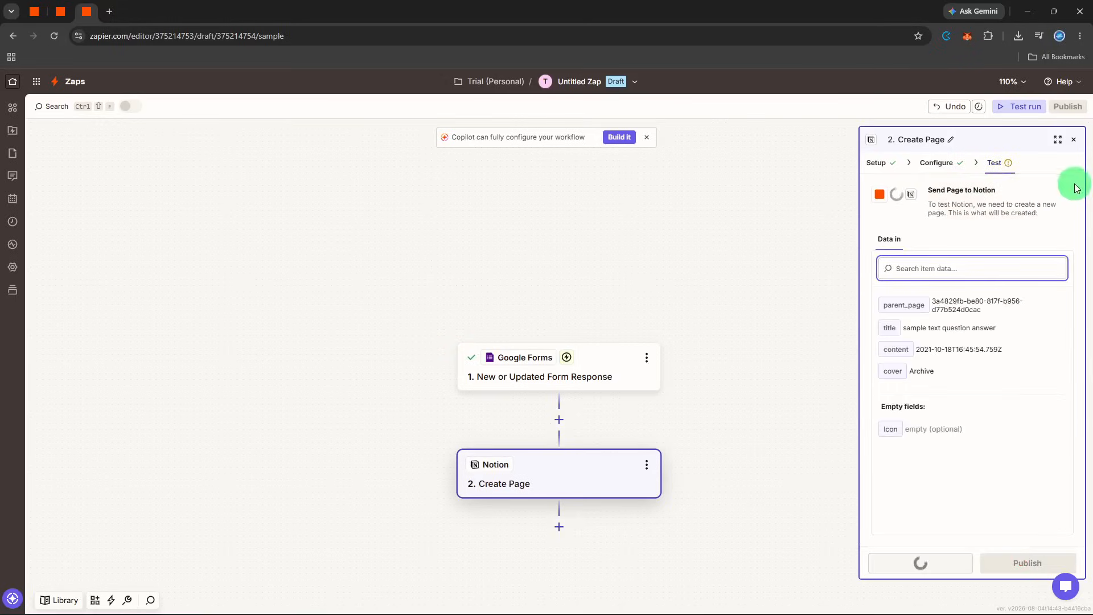
click(1074, 139)
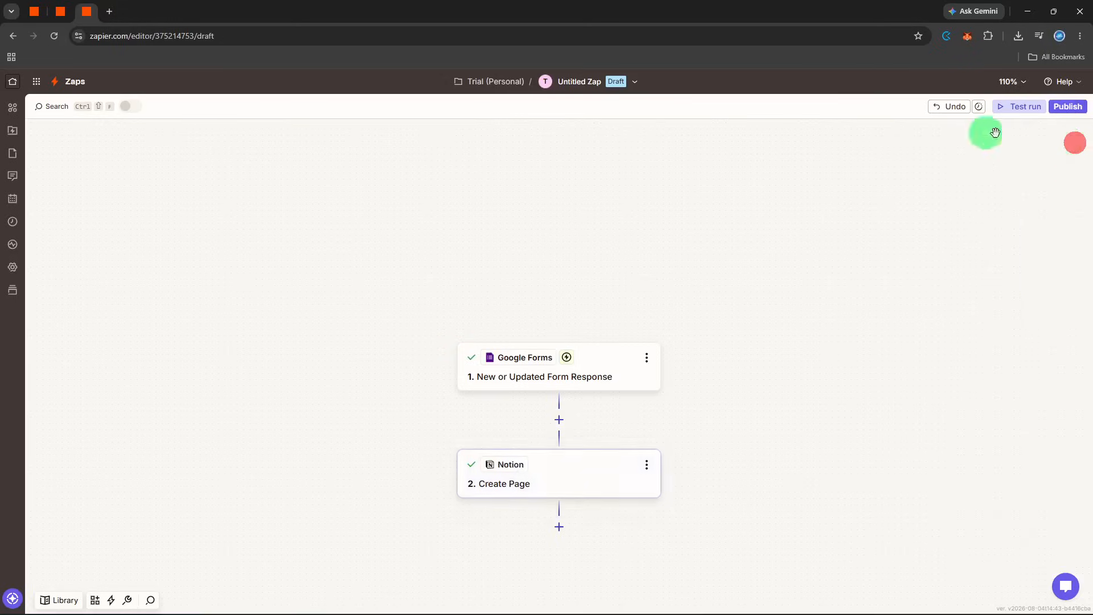
Rename the Zap as "form to archive notion"
click(578, 81)
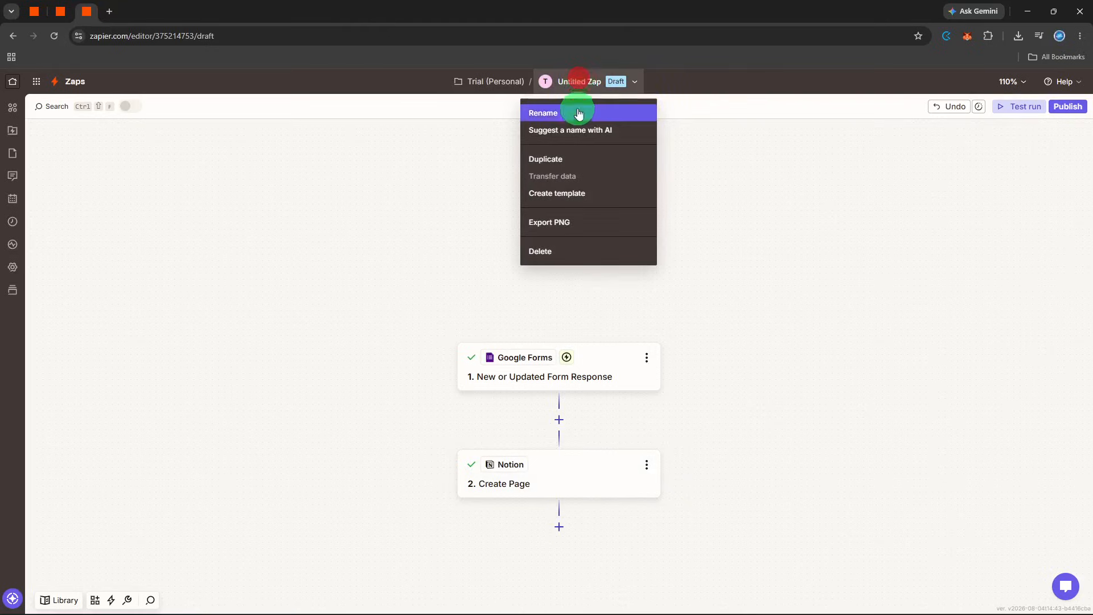
click(577, 111)
key(BackSpace)
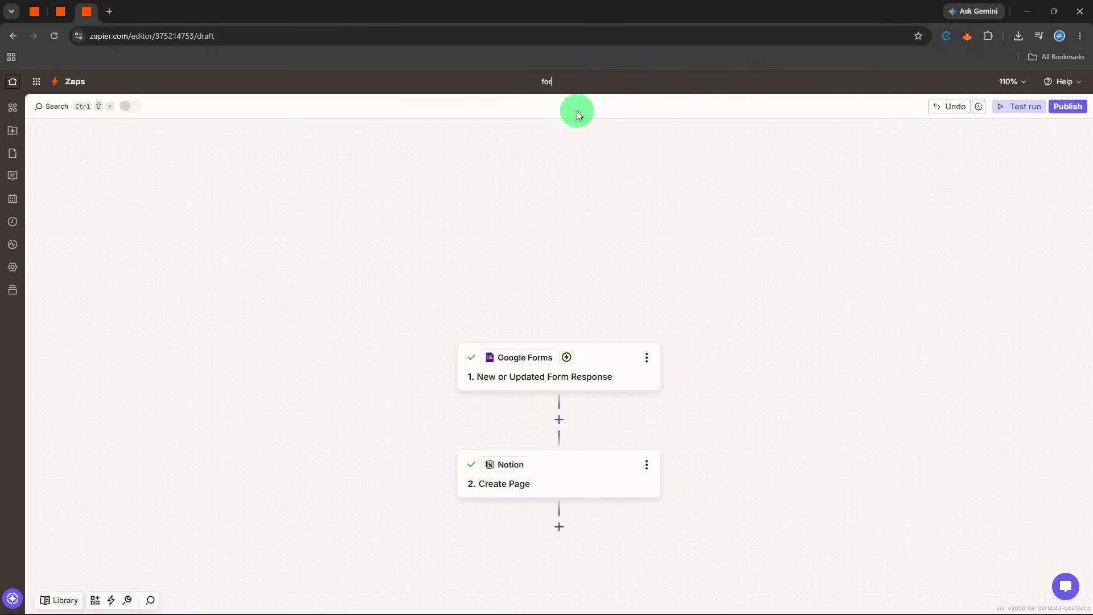
text(form y)
key(BackSpace)
text(to archive notion)
key(Return)
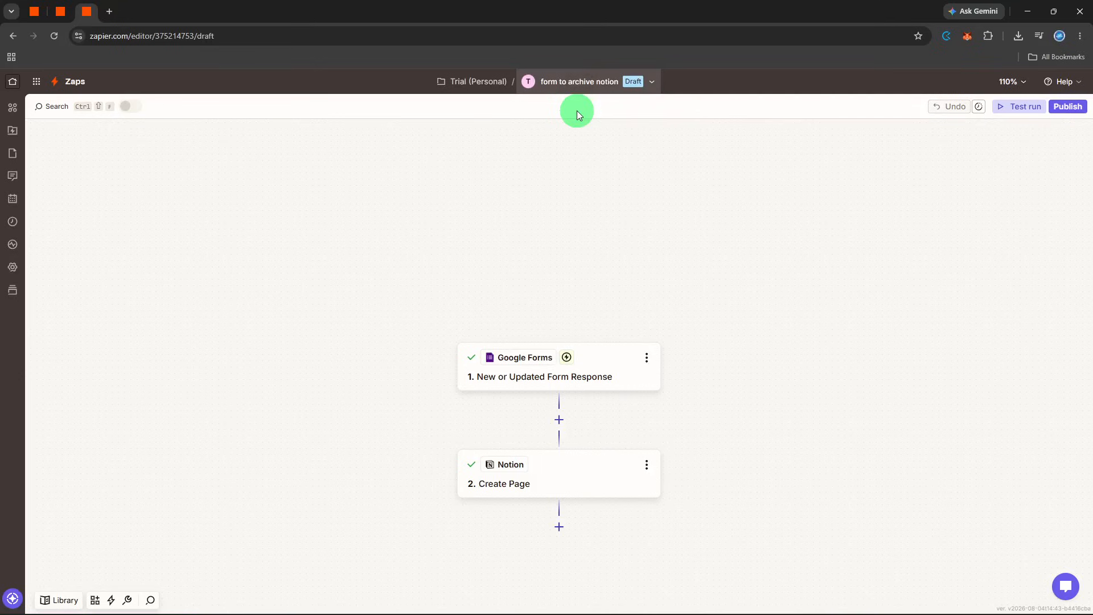